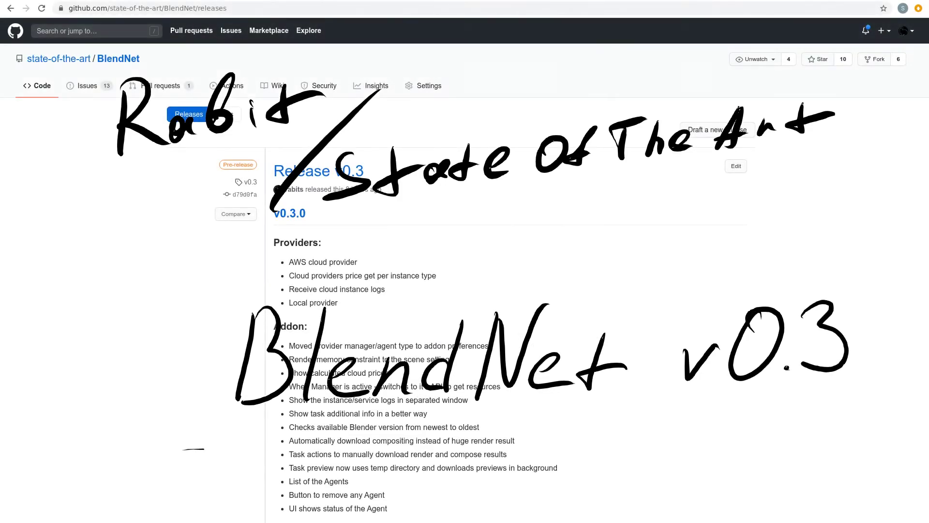
Step: Read through the BlendNet v0.3 release notes, from the providers list to the bugfixes
{"action": "left_click_drag", "start_coordinate": [205, 450], "coordinate": [878, 396]}
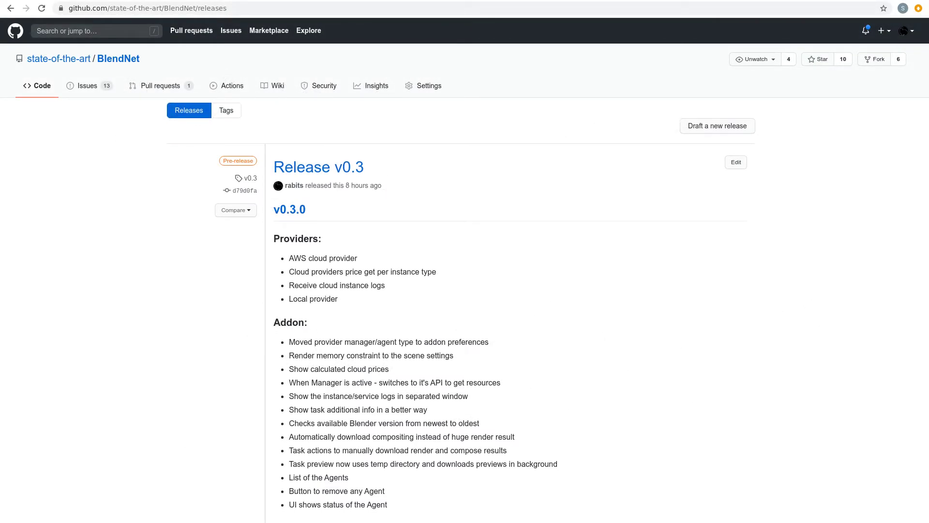
{"action": "scroll", "coordinate": [461, 311], "scroll_direction": "down", "scroll_amount": 2}
{"action": "scroll", "coordinate": [460, 310], "scroll_direction": "down", "scroll_amount": 3}
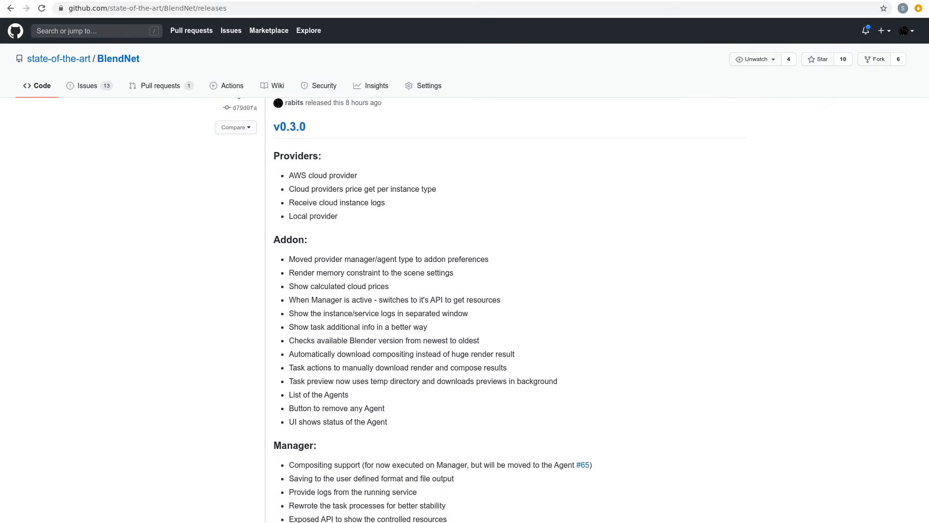
{"action": "scroll", "coordinate": [461, 309], "scroll_direction": "down", "scroll_amount": 3}
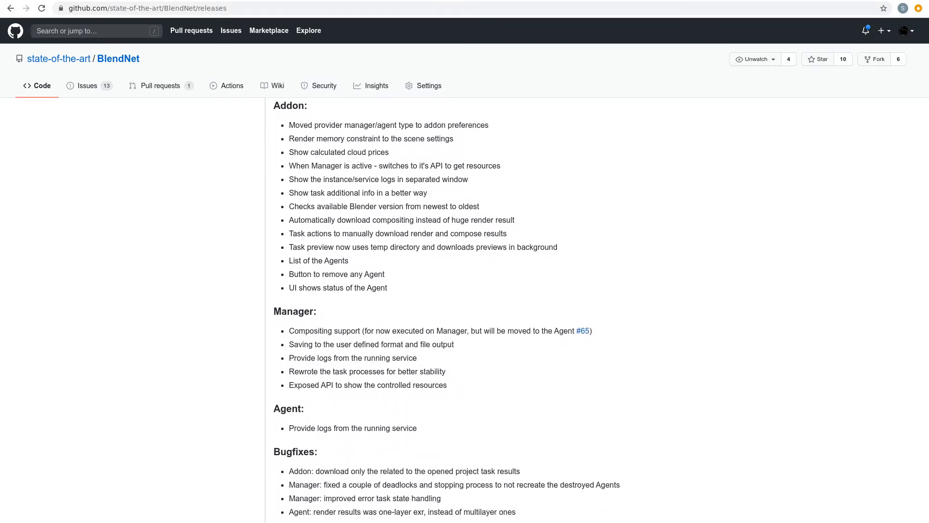
{"action": "scroll", "coordinate": [461, 310], "scroll_direction": "down", "scroll_amount": 1}
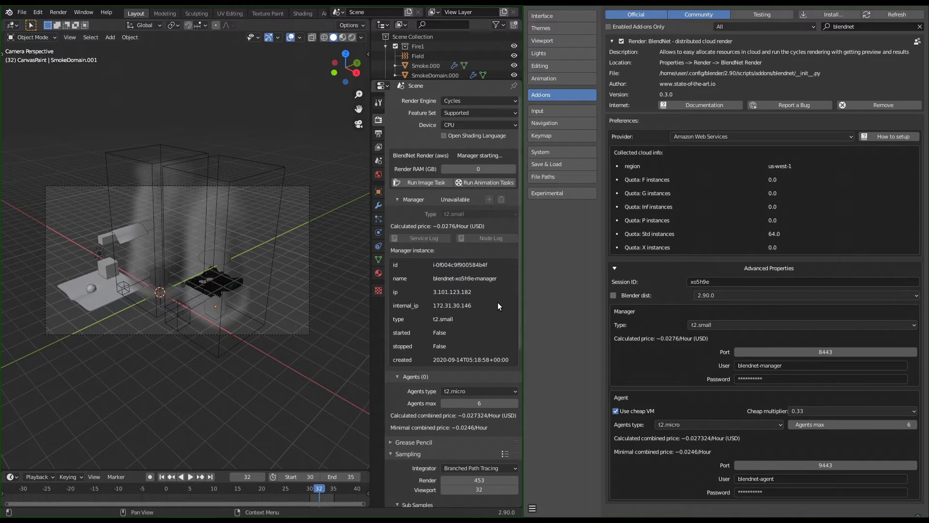
Step: Run an image render task on the Amazon Web Services provider and open its task preview
{"action": "left_click", "coordinate": [422, 182]}
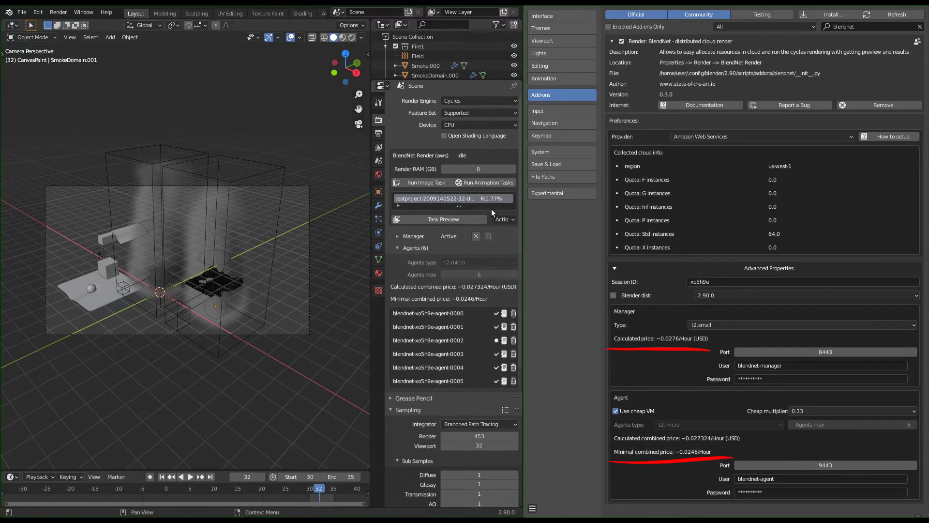
{"action": "left_click", "coordinate": [457, 222]}
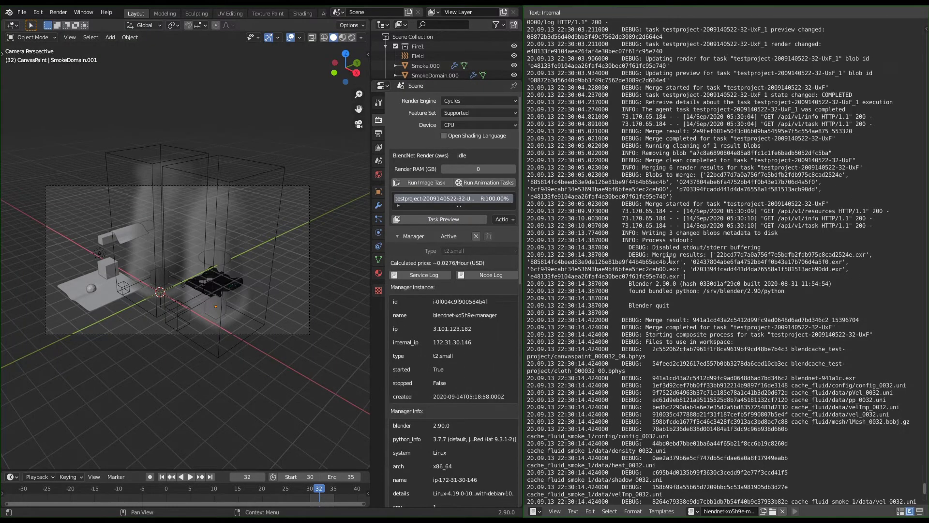
{"action": "mouse_move", "coordinate": [671, 306]}
{"action": "left_mouse_down"}
{"action": "mouse_move", "coordinate": [577, 284]}
{"action": "mouse_move", "coordinate": [518, 239]}
{"action": "left_mouse_up"}
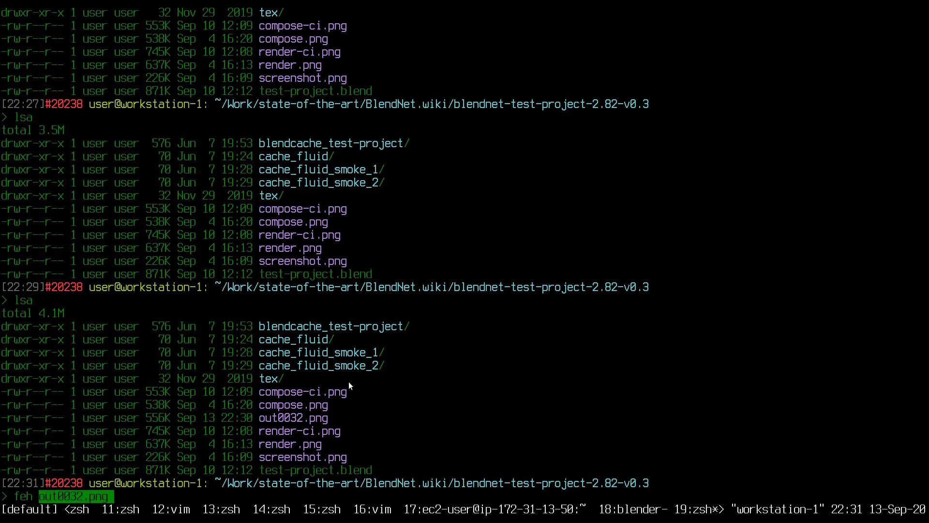
Step: Switch to the terminal and view the rendered image out0032.png with feh
{"action": "type", "text": "feh out0032.png"}
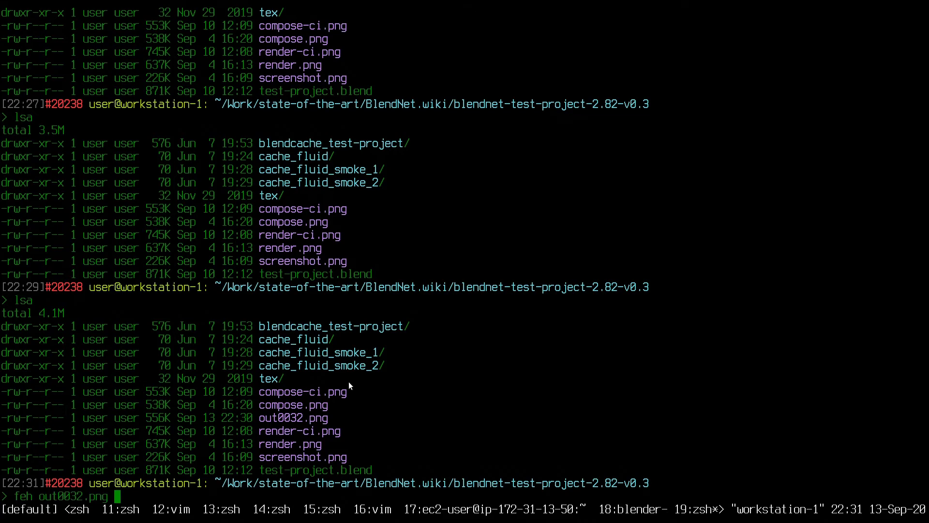
{"action": "key", "text": "Return"}
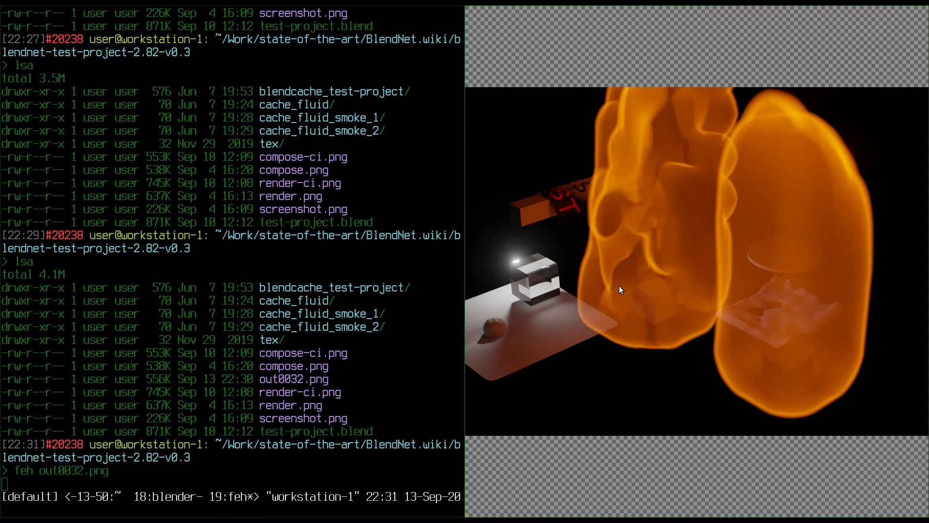
{"action": "left_click_drag", "start_coordinate": [619, 286], "coordinate": [636, 287]}
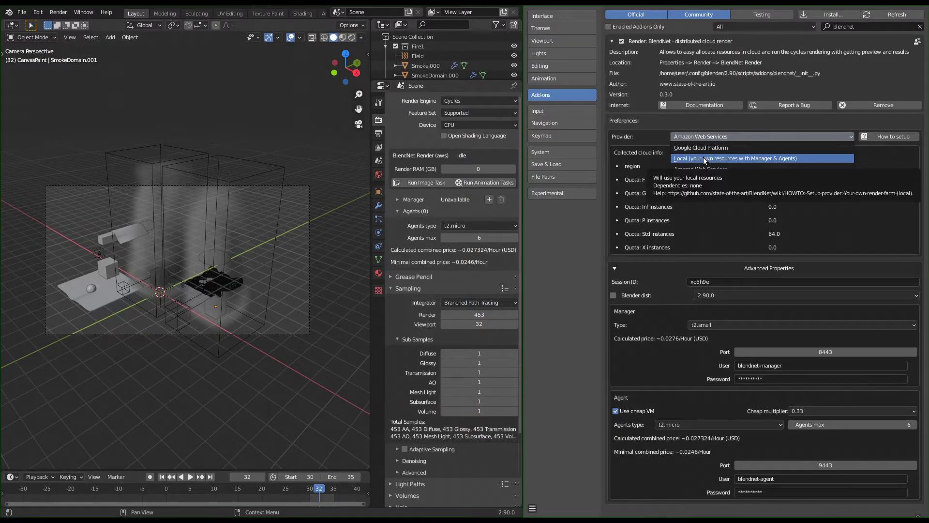
Step: Switch the BlendNet provider to Local (your own resources with Manager & Agents) and set the Manager address to 172.17.0.2
{"action": "left_click", "coordinate": [704, 158]}
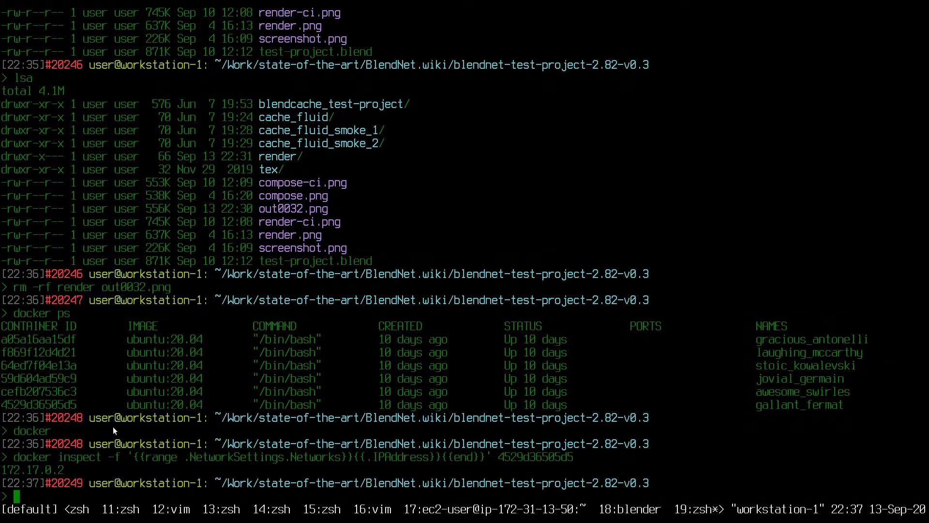
{"action": "double_click", "coordinate": [50, 466]}
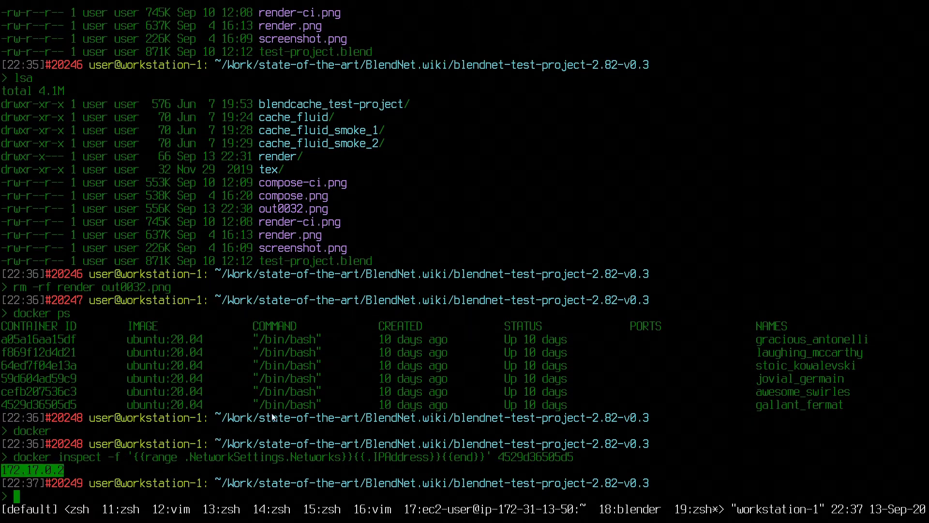
{"action": "type", "text": "72.17.0."}
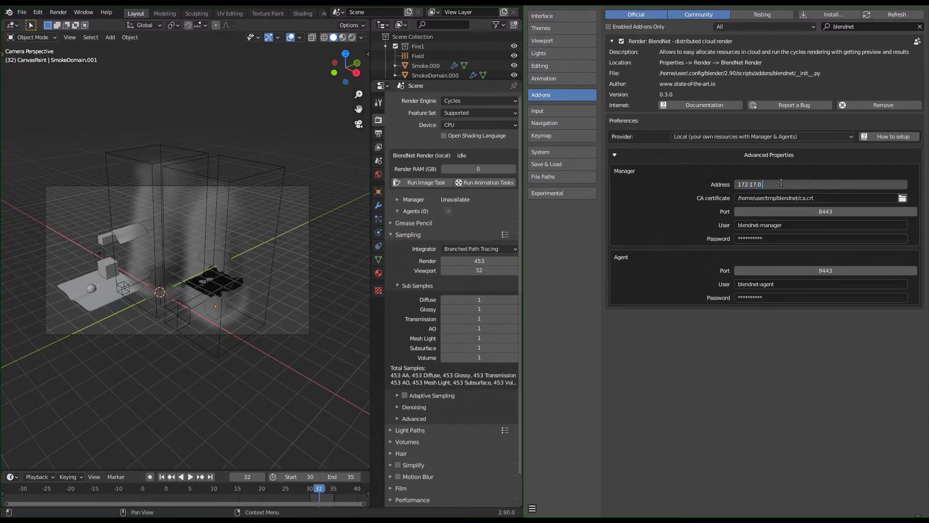
{"action": "type", "text": "2"}
{"action": "key", "text": "Return"}
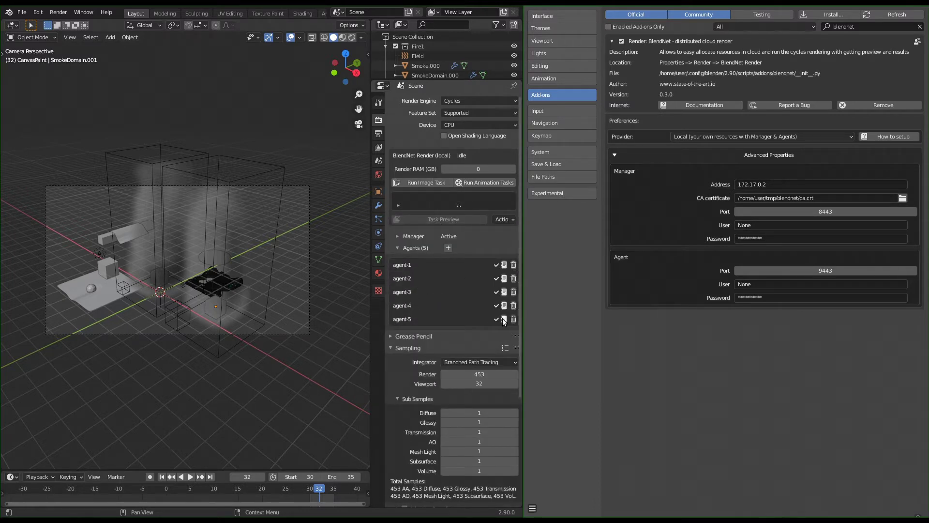
Step: Run an image task on the local provider and inspect the glass cube up close in its task preview
{"action": "left_click", "coordinate": [425, 184]}
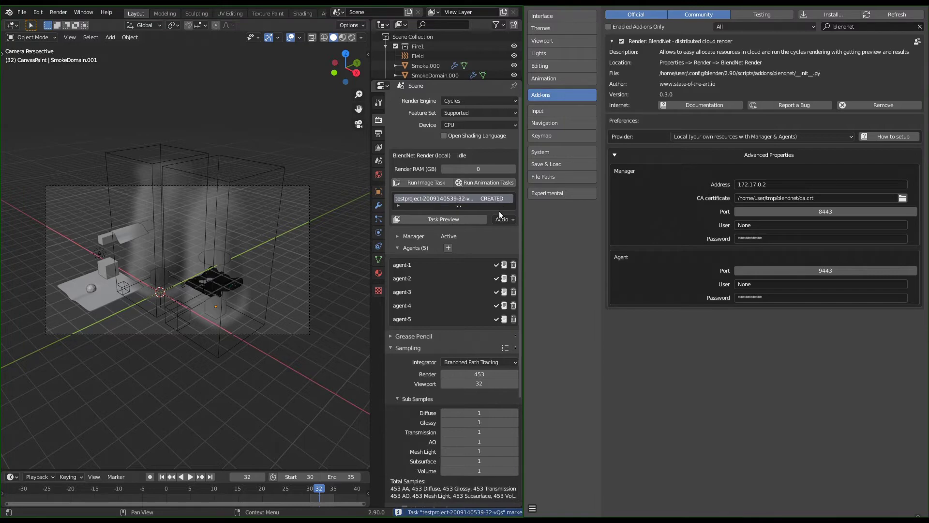
{"action": "left_click", "coordinate": [476, 219]}
{"action": "left_click", "coordinate": [421, 236]}
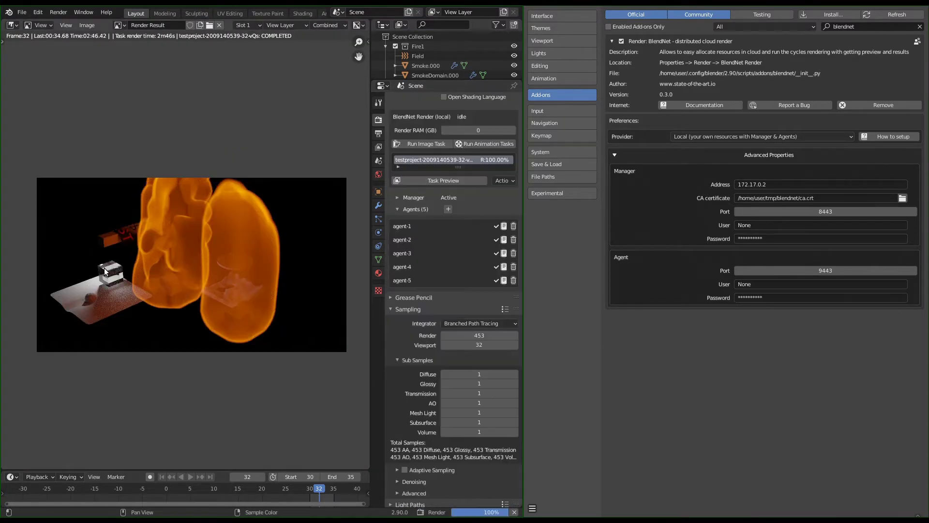
{"action": "scroll", "coordinate": [103, 268], "scroll_direction": "up", "scroll_amount": 4}
{"action": "scroll", "coordinate": [104, 268], "scroll_direction": "up", "scroll_amount": 3}
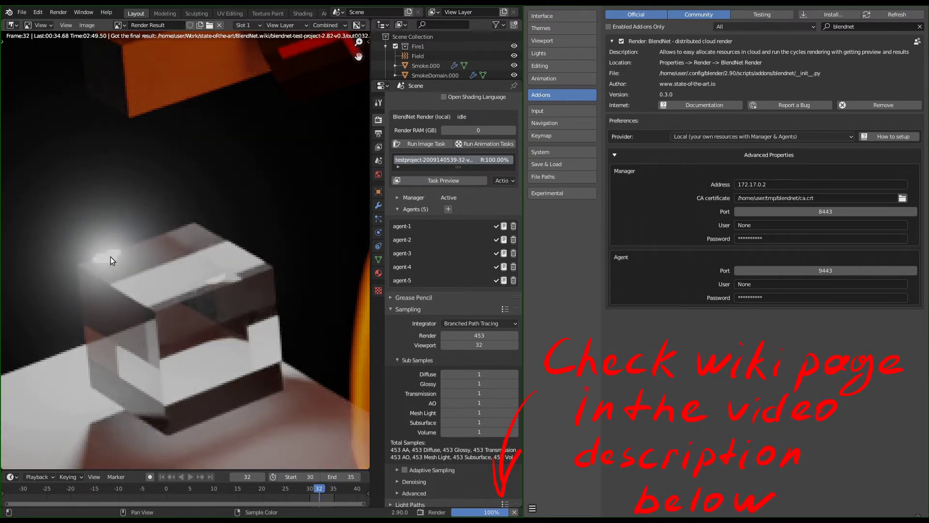
{"action": "scroll", "coordinate": [89, 254], "scroll_direction": "down", "scroll_amount": 5}
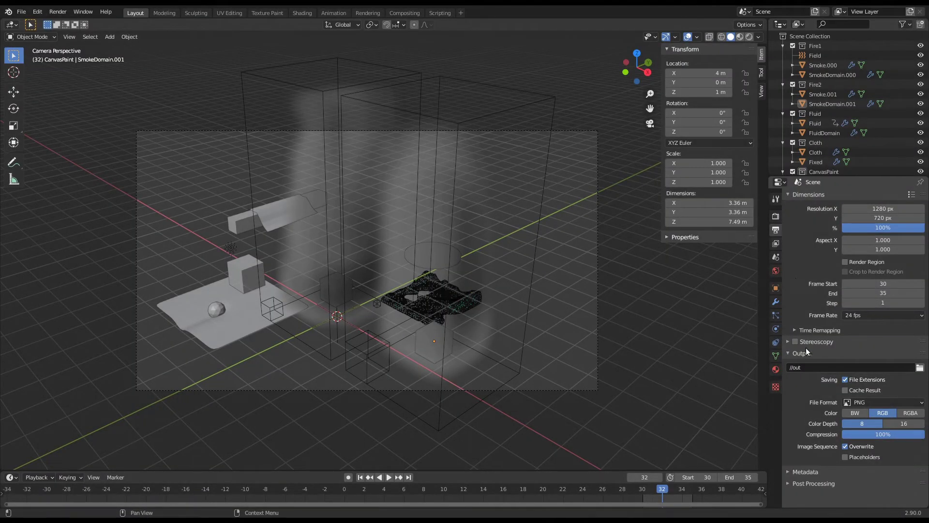
Step: Disable Compositing in the post-processing pipeline and set the output file format to OpenEXR MultiLayer
{"action": "left_click", "coordinate": [808, 487]}
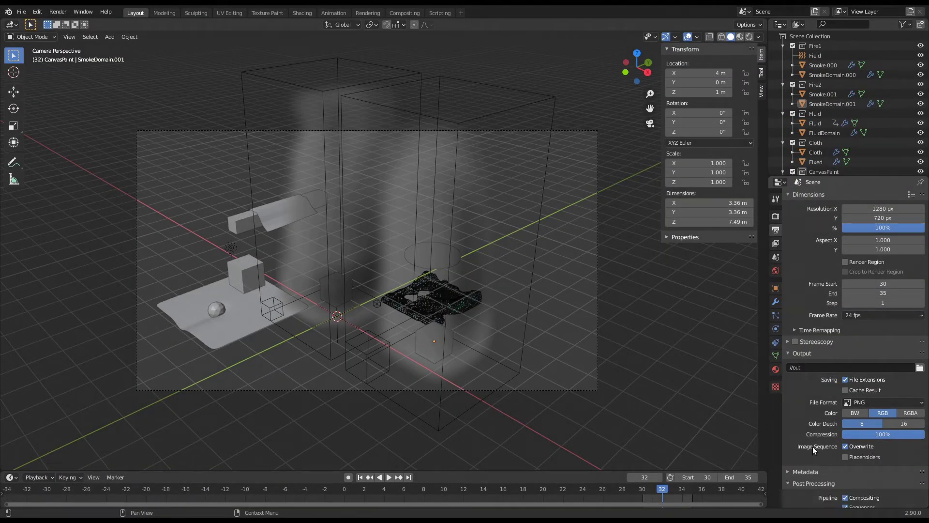
{"action": "scroll", "coordinate": [815, 452], "scroll_direction": "down", "scroll_amount": 1}
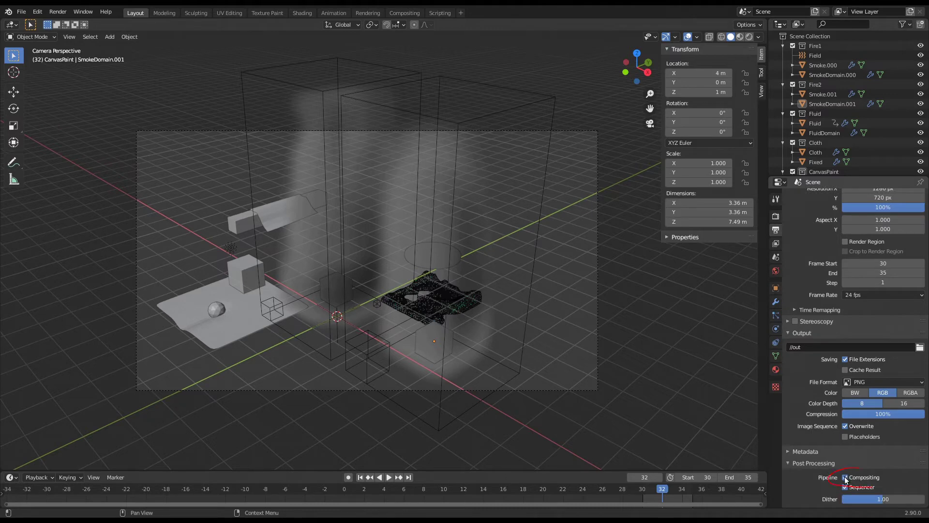
{"action": "left_click", "coordinate": [862, 383]}
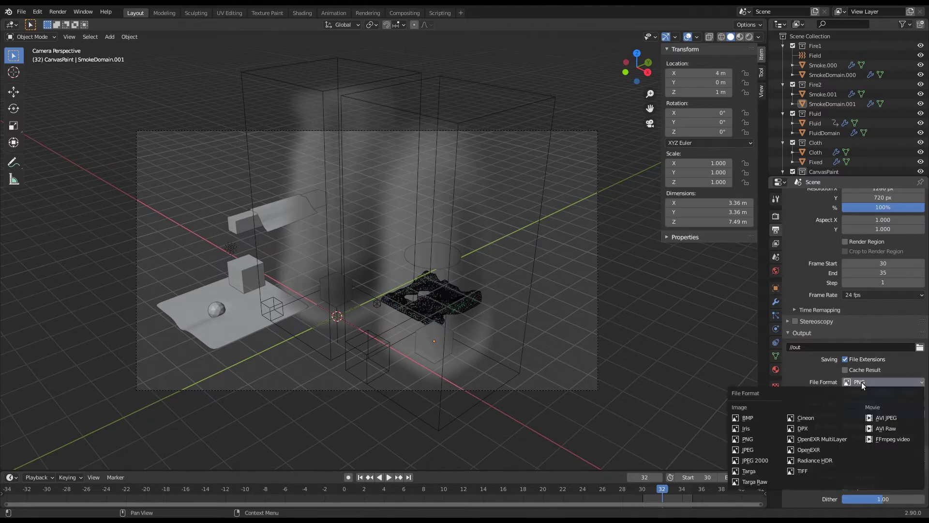
{"action": "left_click", "coordinate": [829, 437]}
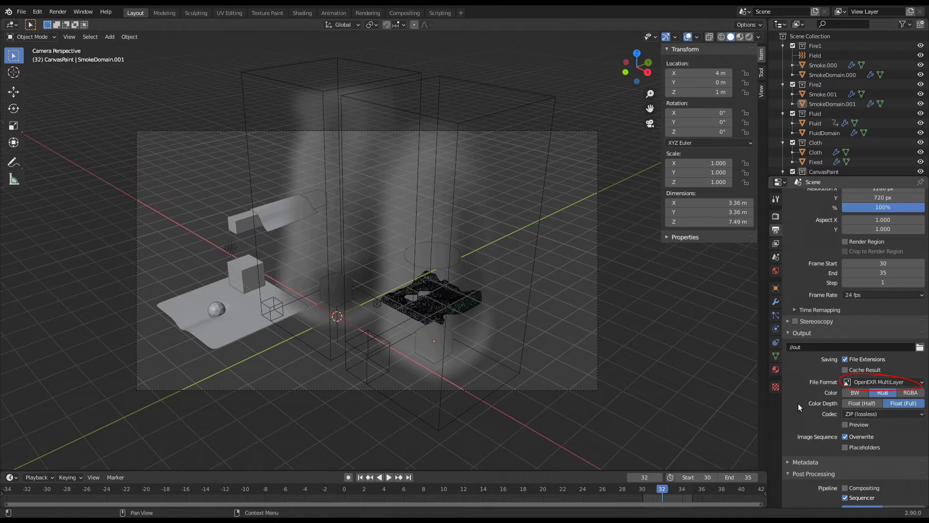
{"action": "middle_click_drag", "start_coordinate": [799, 400], "coordinate": [801, 390]}
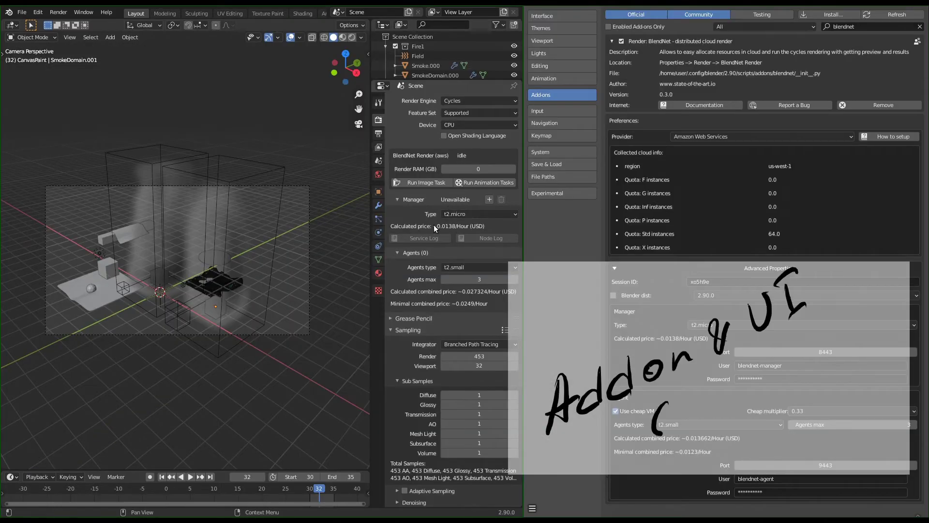
Step: Expand the BlendNet Manager settings and set the Manager instance type to t2.small
{"action": "left_click", "coordinate": [421, 199]}
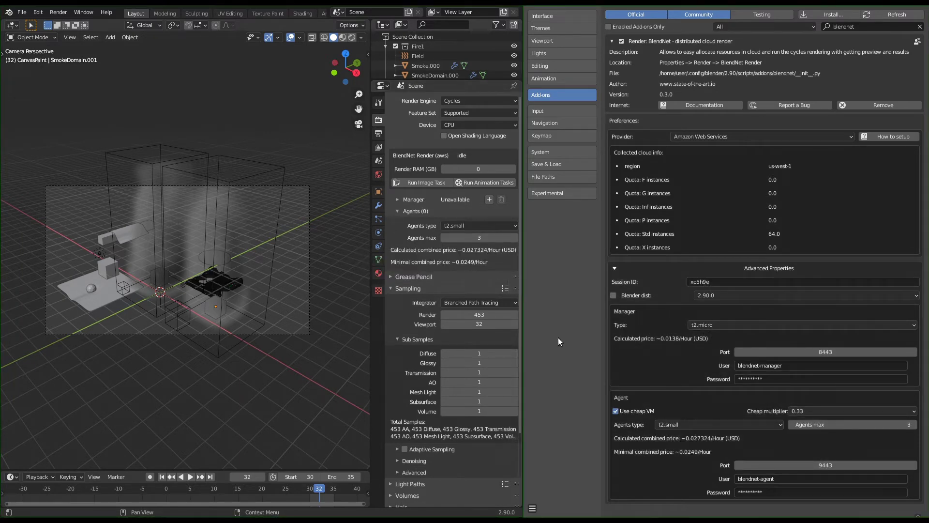
{"action": "left_click", "coordinate": [444, 200]}
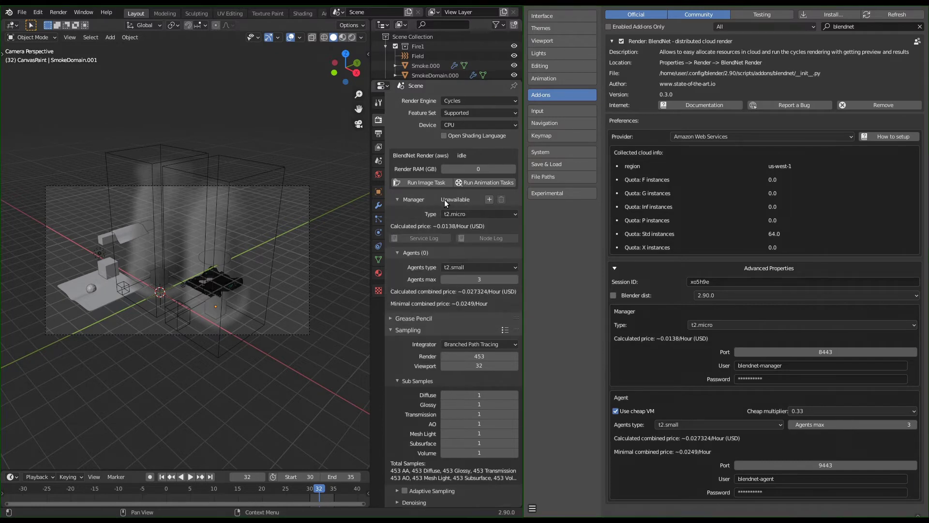
{"action": "left_click", "coordinate": [461, 214]}
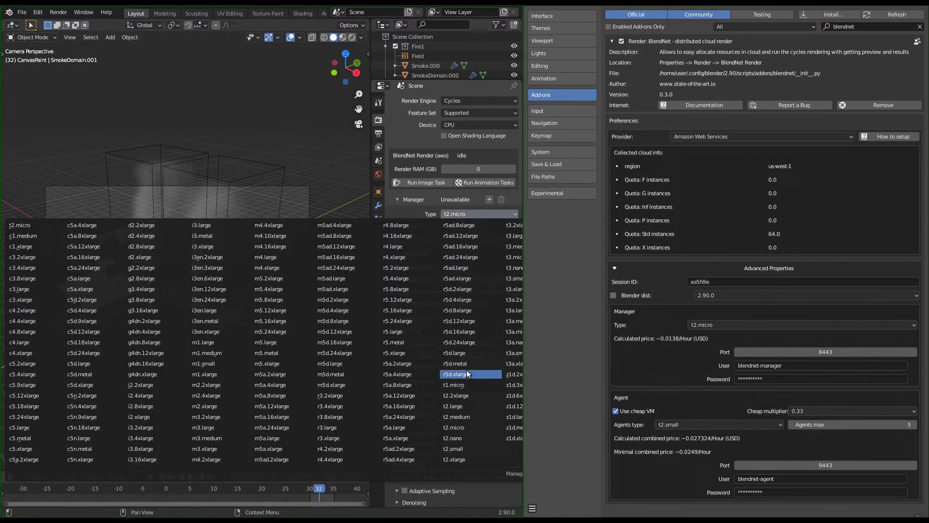
{"action": "left_click", "coordinate": [469, 427]}
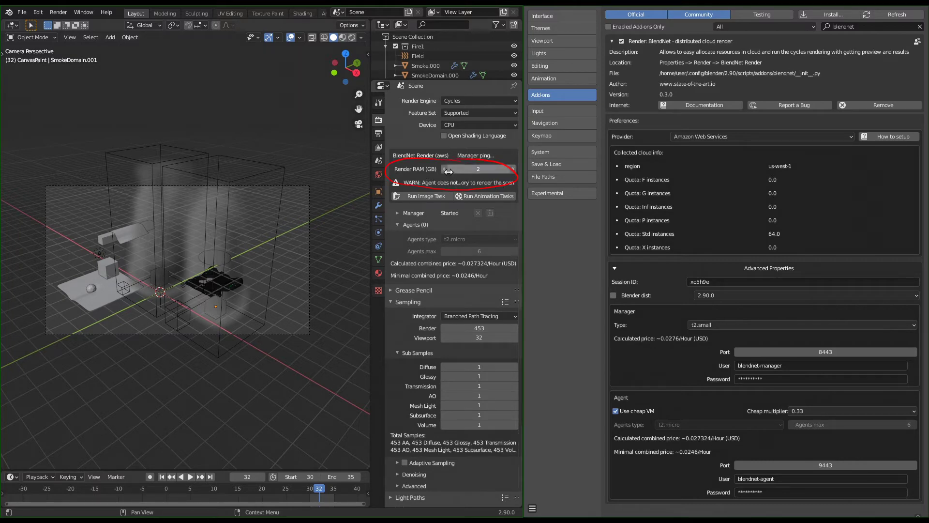
Step: Examine the Manager's service log and the log of agent blendnet-xo5h9e-agent-0000
{"action": "left_click", "coordinate": [426, 275]}
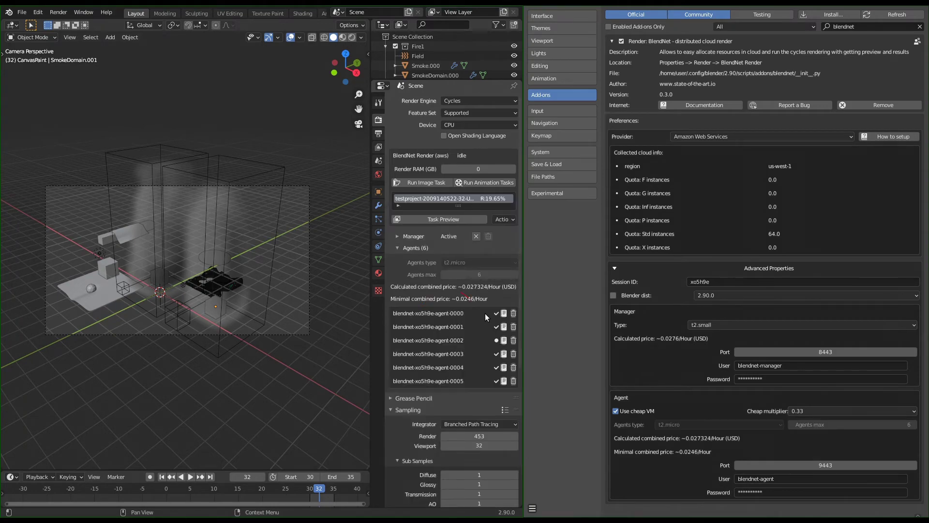
{"action": "left_click", "coordinate": [504, 314]}
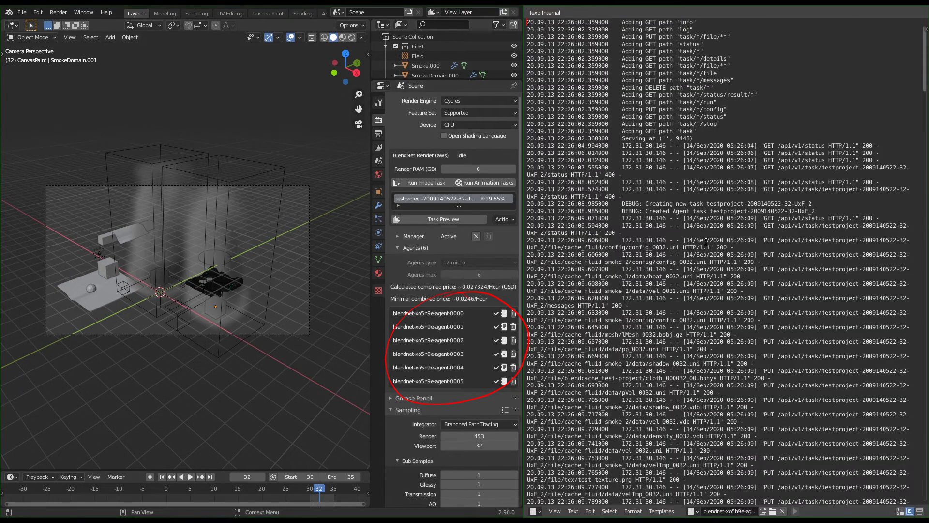
{"action": "scroll", "coordinate": [709, 239], "scroll_direction": "down", "scroll_amount": 20}
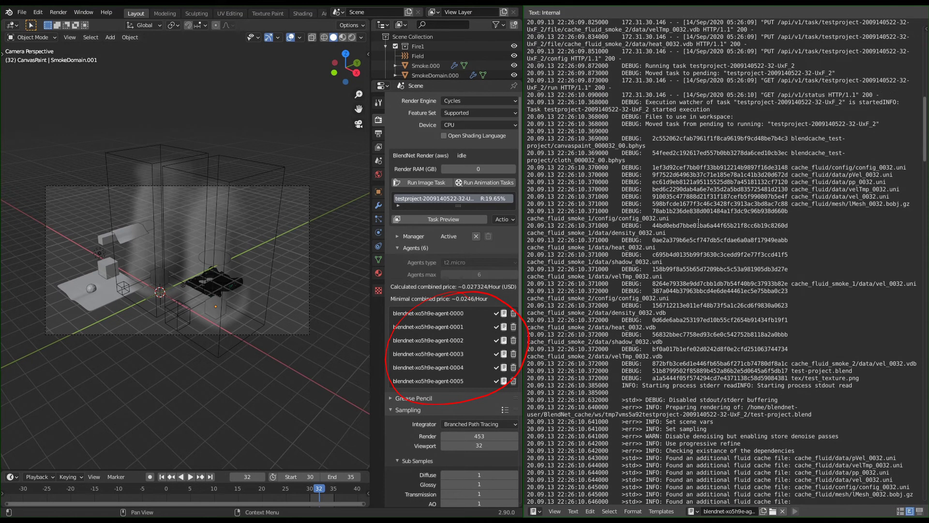
{"action": "scroll", "coordinate": [698, 222], "scroll_direction": "down", "scroll_amount": 3}
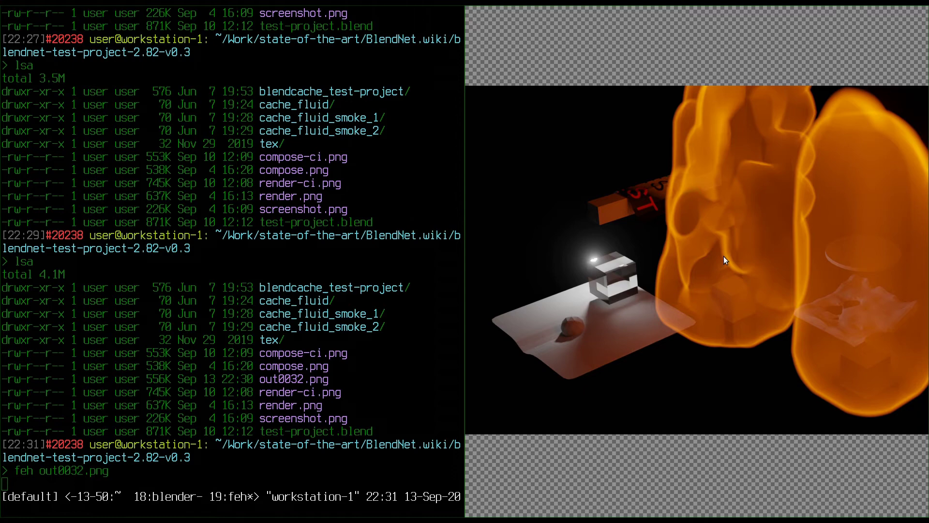
Step: Pan across the rendered image out0032.png in the image viewer to examine it
{"action": "left_click_drag", "start_coordinate": [724, 256], "coordinate": [615, 253]}
{"action": "middle_click_drag", "start_coordinate": [615, 253], "coordinate": [633, 257]}
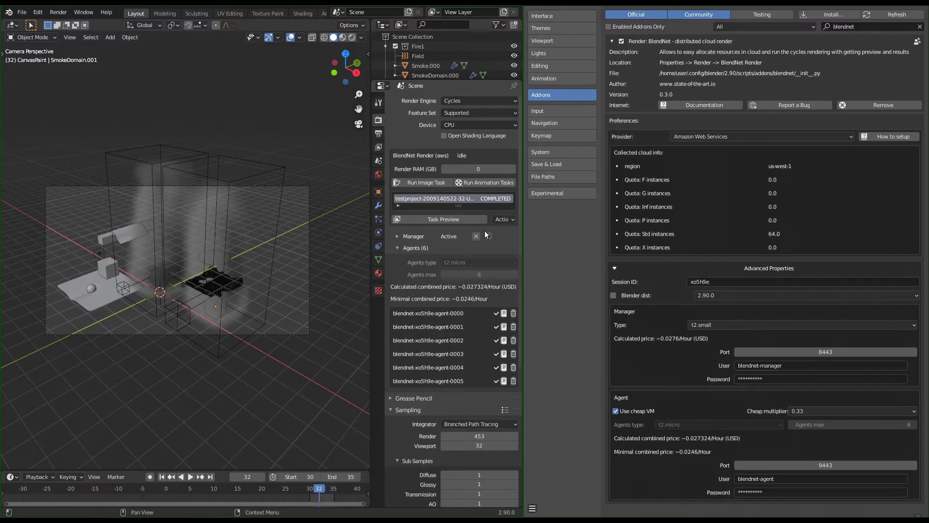
Step: Download the render of the completed BlendNet task and inspect the render result
{"action": "left_click", "coordinate": [501, 219]}
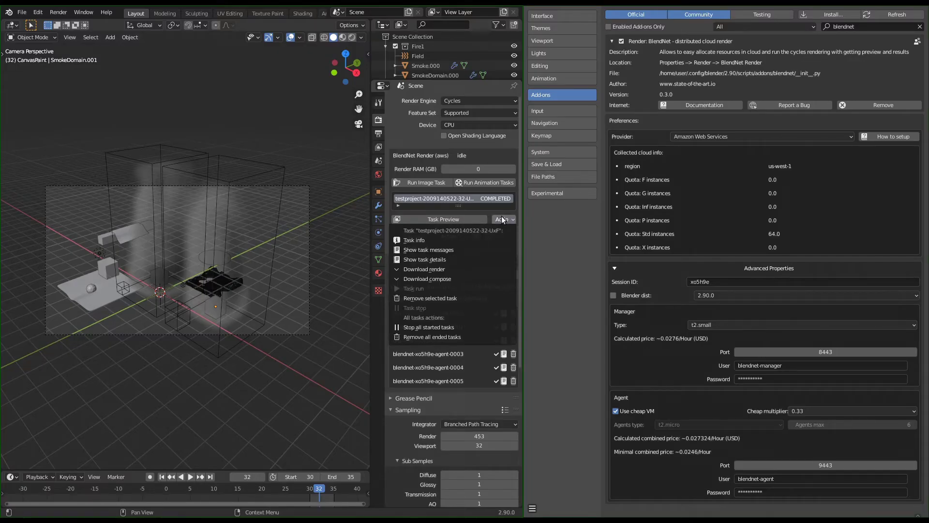
{"action": "left_click", "coordinate": [457, 268]}
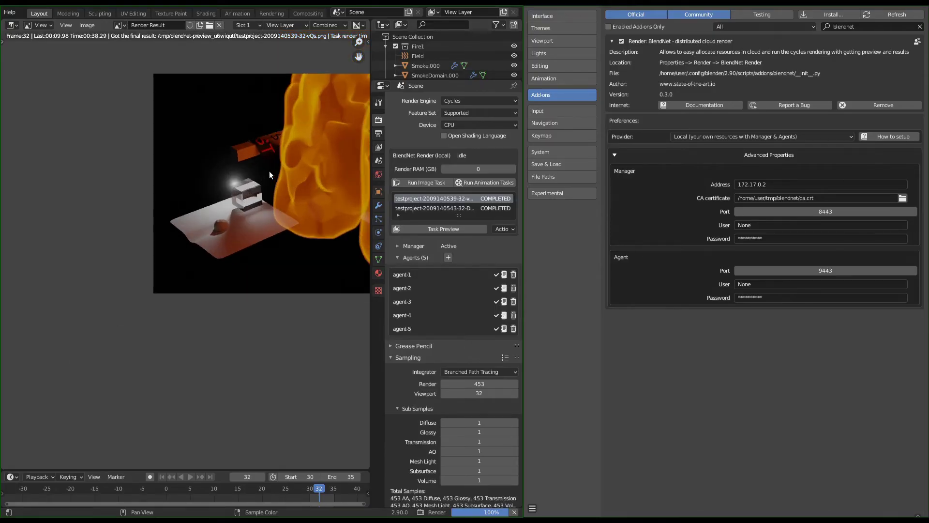
{"action": "scroll", "coordinate": [114, 196], "scroll_direction": "down", "scroll_amount": 4}
{"action": "scroll", "coordinate": [194, 168], "scroll_direction": "up", "scroll_amount": 4}
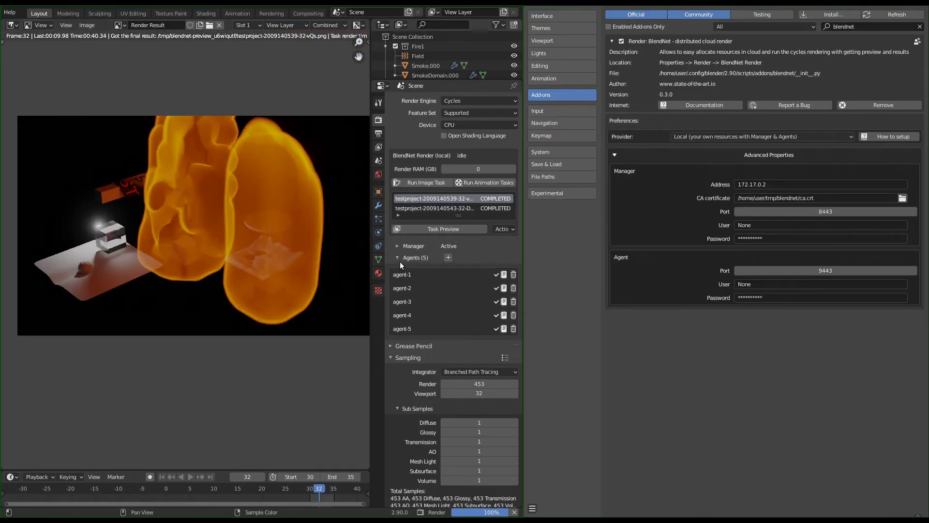
Step: Select the second completed BlendNet task and return to the first one to compare their render results
{"action": "left_click", "coordinate": [460, 210]}
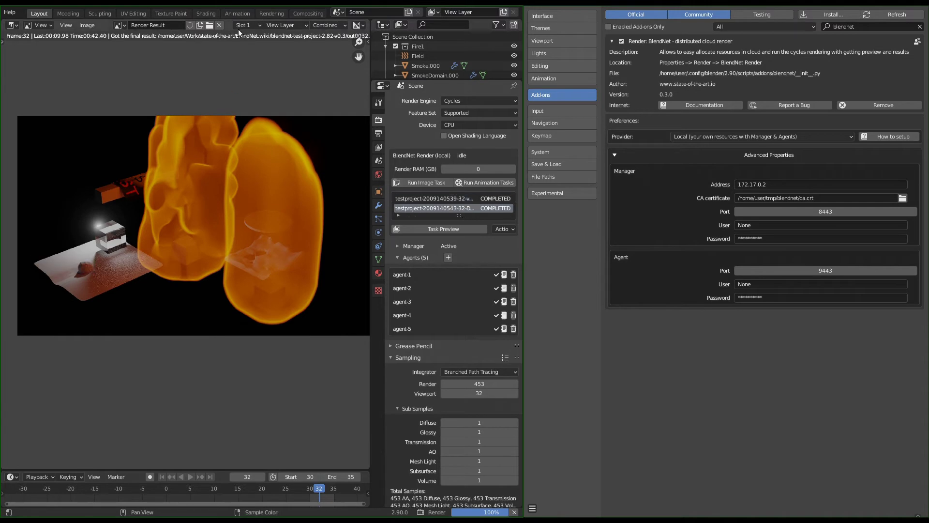
{"action": "left_click", "coordinate": [457, 198]}
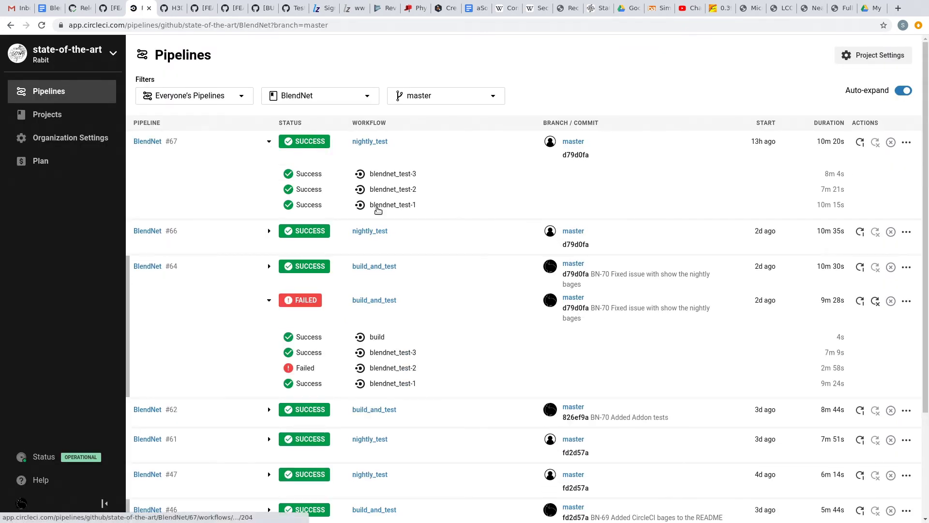
Step: Switch to the BlendNet pipelines page on CircleCI in the browser and expand pipeline #66 to view its nightly_test jobs
{"action": "left_click", "coordinate": [273, 234]}
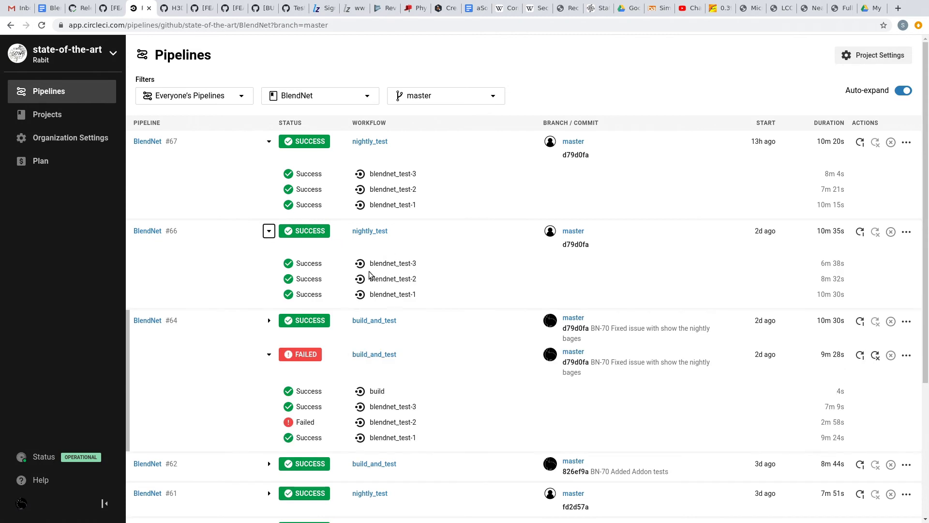
Step: Go to the BlendNet GitHub wiki home, view the task execution diagram and open the "HOWTO: First steps" page
{"action": "key", "text": "alt+Left"}
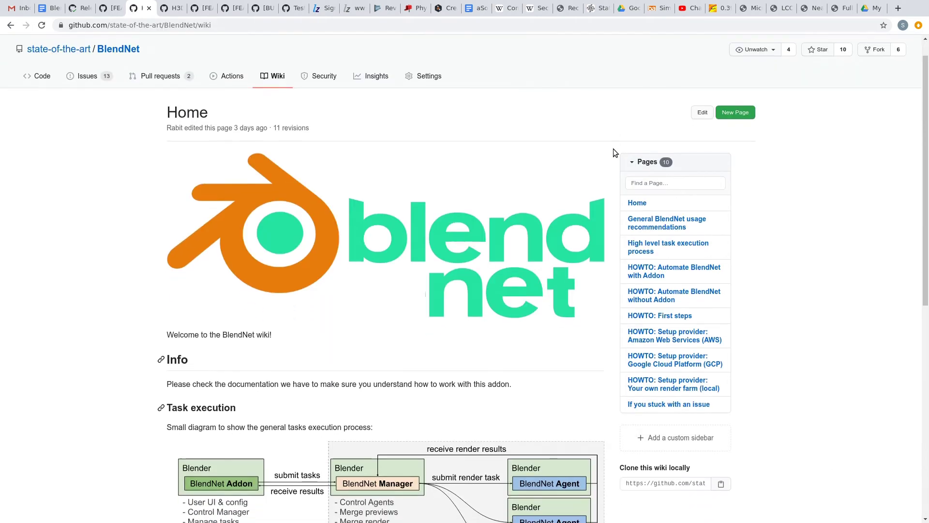
{"action": "scroll", "coordinate": [613, 149], "scroll_direction": "down", "scroll_amount": 5}
{"action": "scroll", "coordinate": [614, 152], "scroll_direction": "down", "scroll_amount": 2}
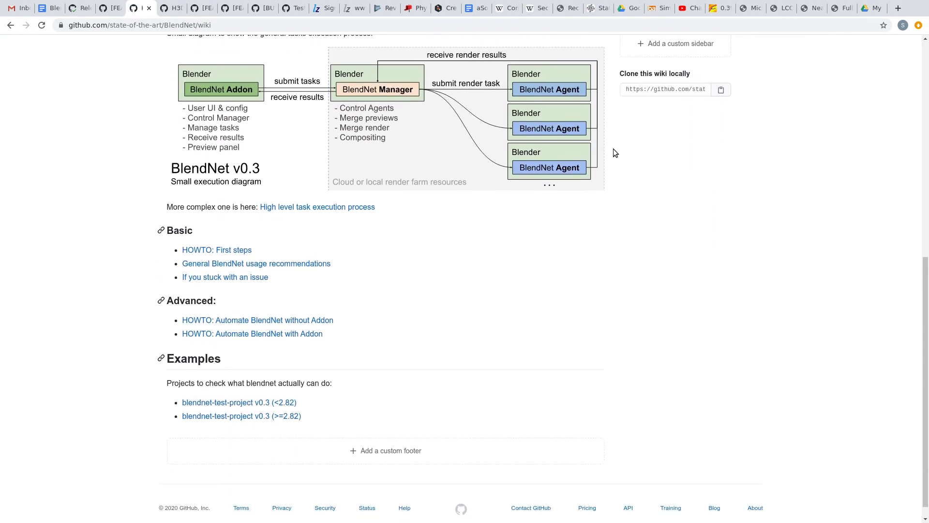
{"action": "left_click", "coordinate": [251, 251]}
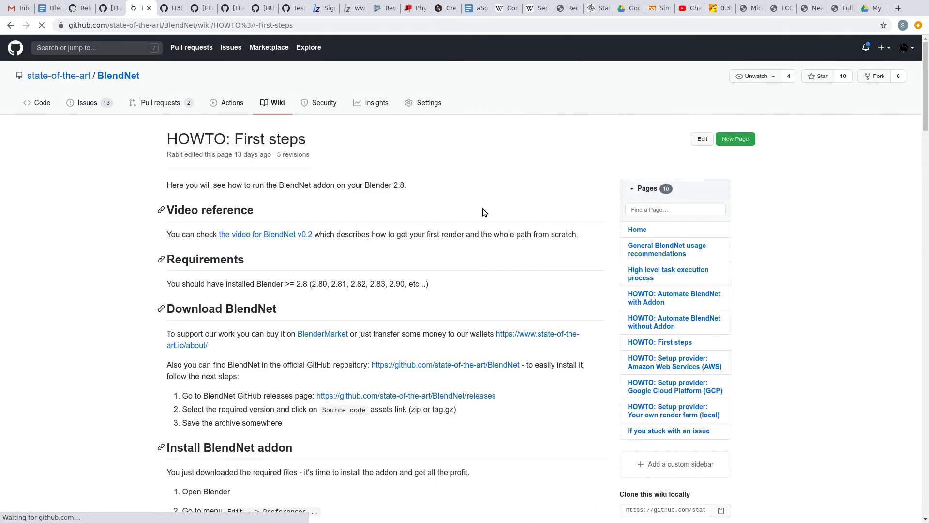